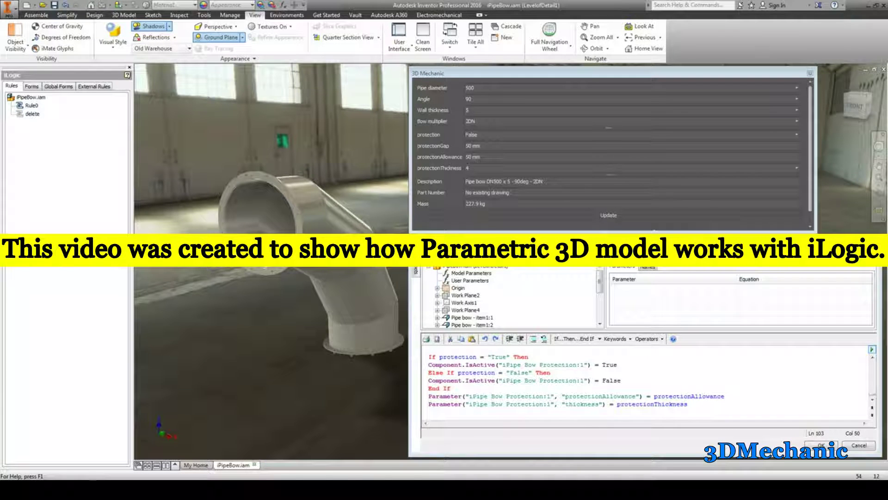
# Close the rule code editor and shrink the 3D Mechanic form to the right, clear of the pipe bow
pyautogui.click(821, 445)
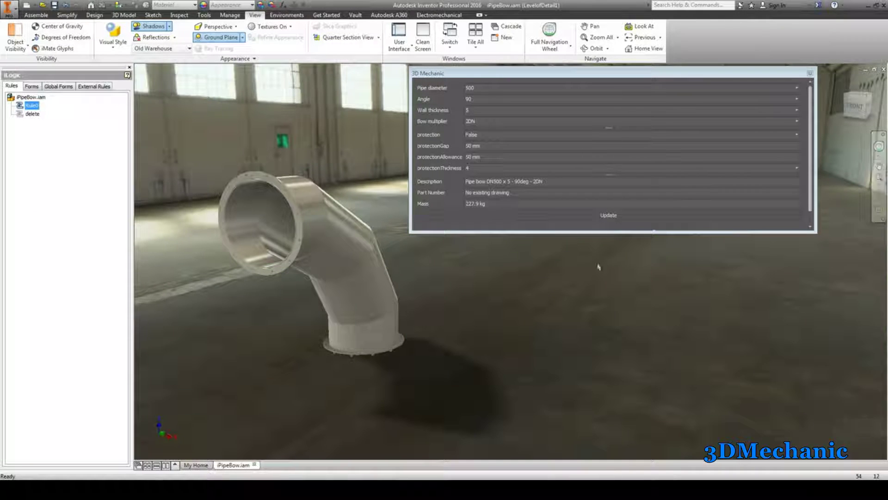
pyautogui.moveTo(406, 234); pyautogui.dragTo(609, 245)
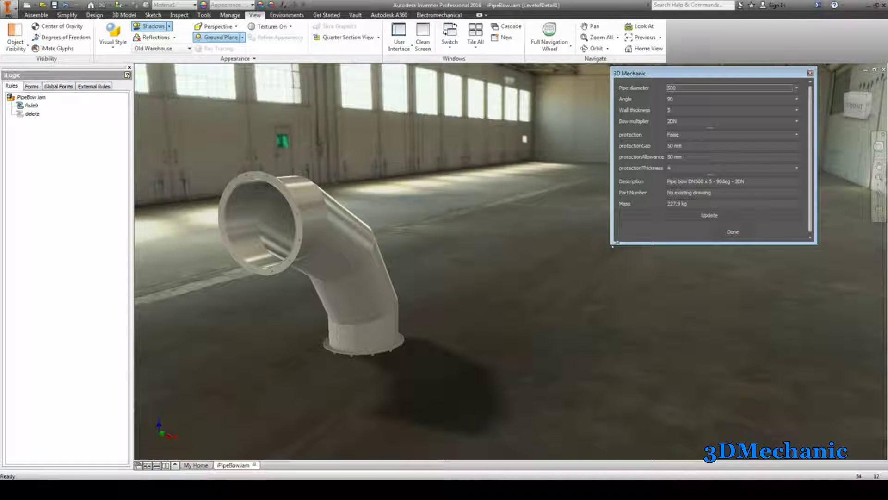
# Set pipe diameter to 400, then bow multiplier to 1DN and finally 1.5DN
pyautogui.click(697, 91)
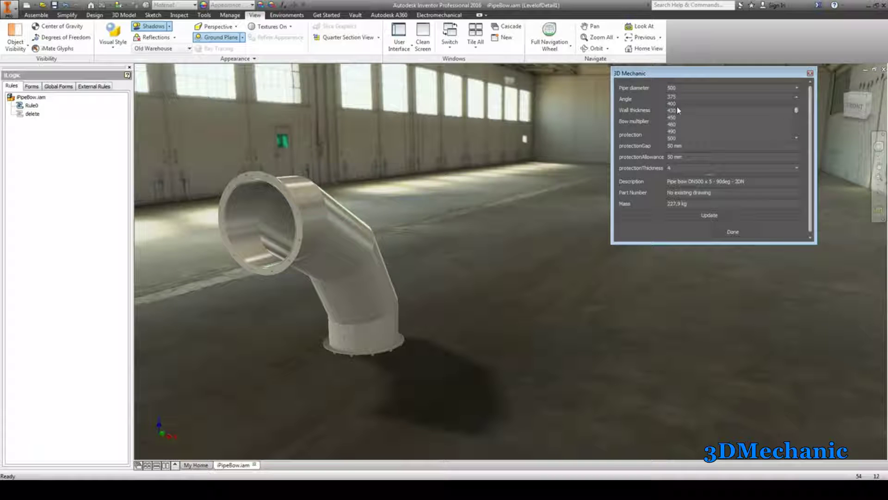
pyautogui.click(675, 104)
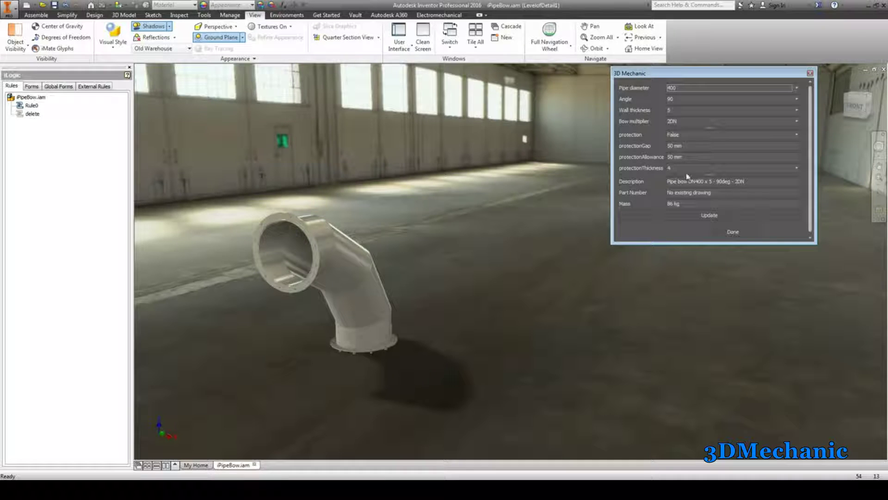
pyautogui.click(686, 123)
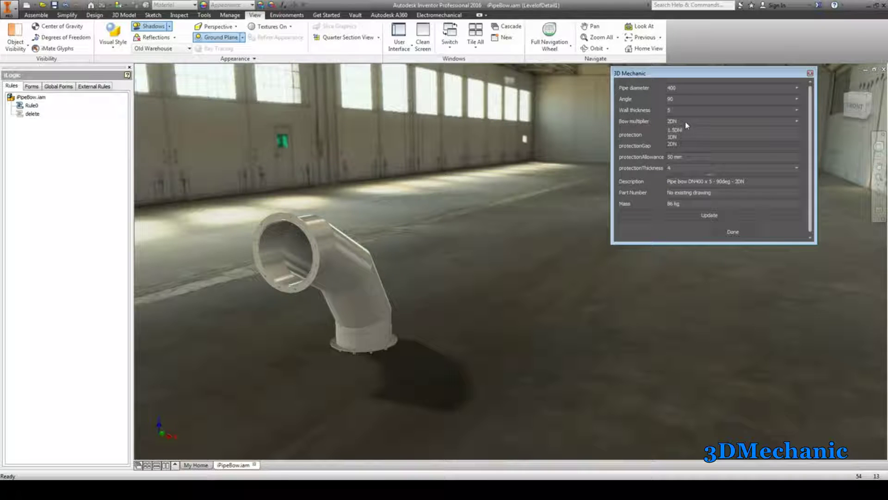
pyautogui.click(673, 136)
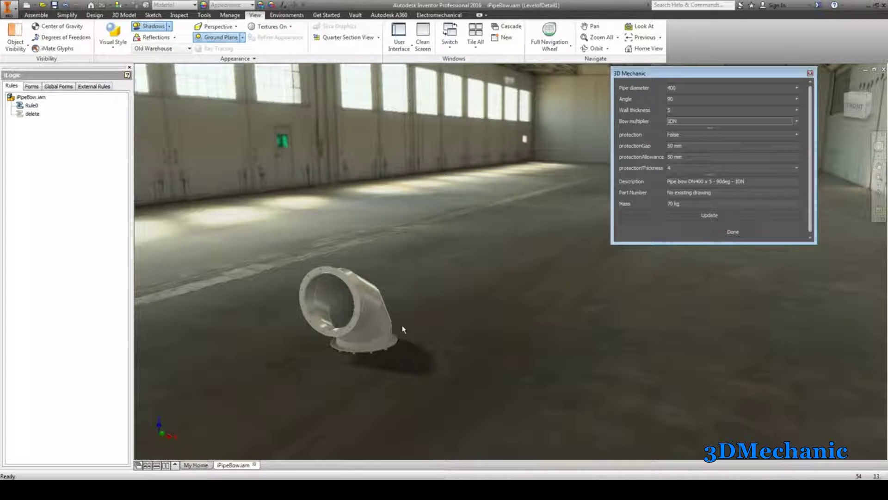
pyautogui.click(715, 121)
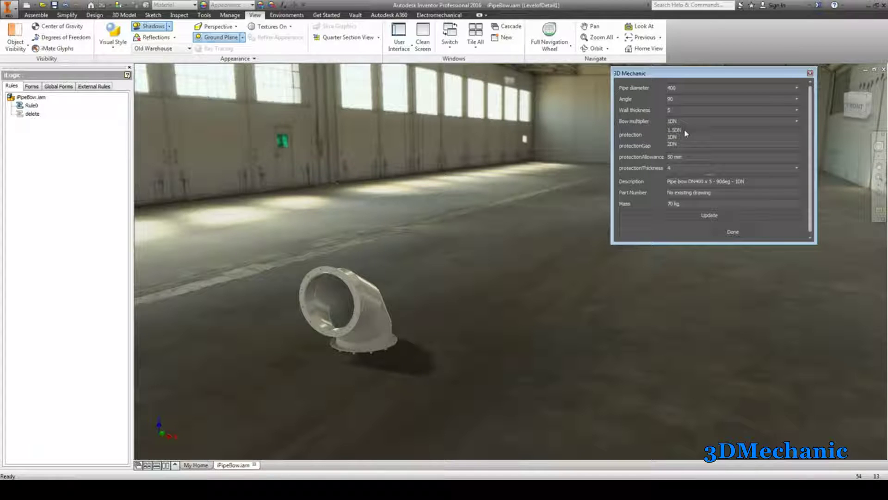
pyautogui.click(679, 130)
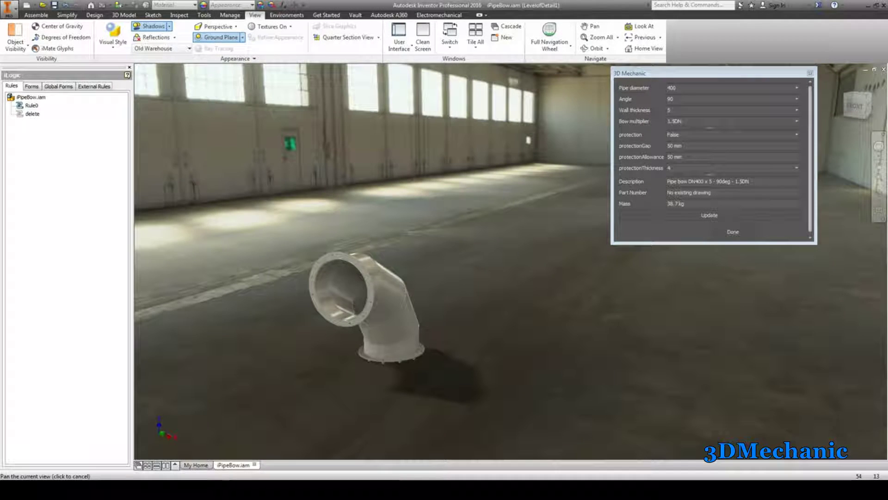
pyautogui.click(675, 88)
# Choose pipe diameter 900 and bow multiplier 1DN then 2DN, then view the bow side-on
pyautogui.scroll(-3, 679, 126)
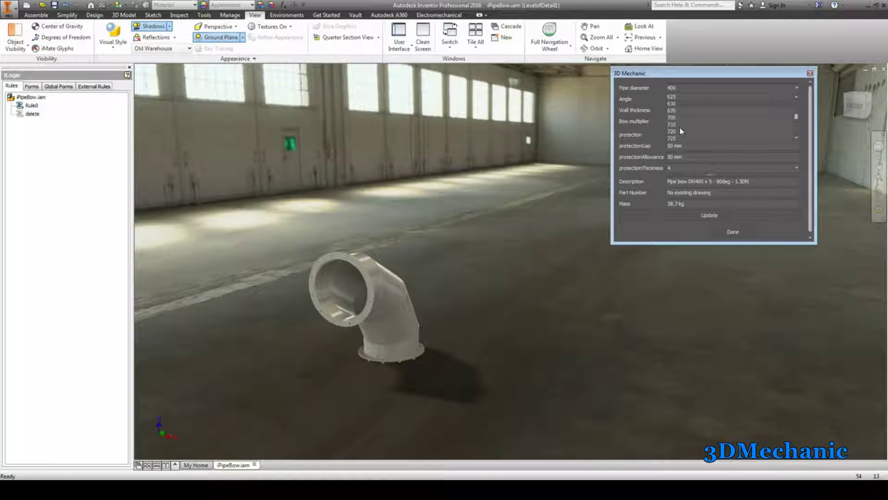
pyautogui.scroll(-2, 675, 137)
pyautogui.scroll(-1, 684, 135)
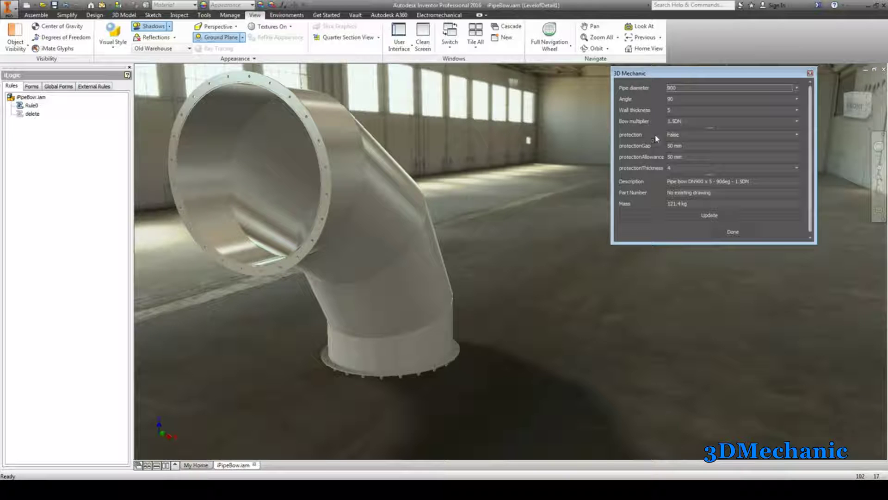
pyautogui.click(687, 122)
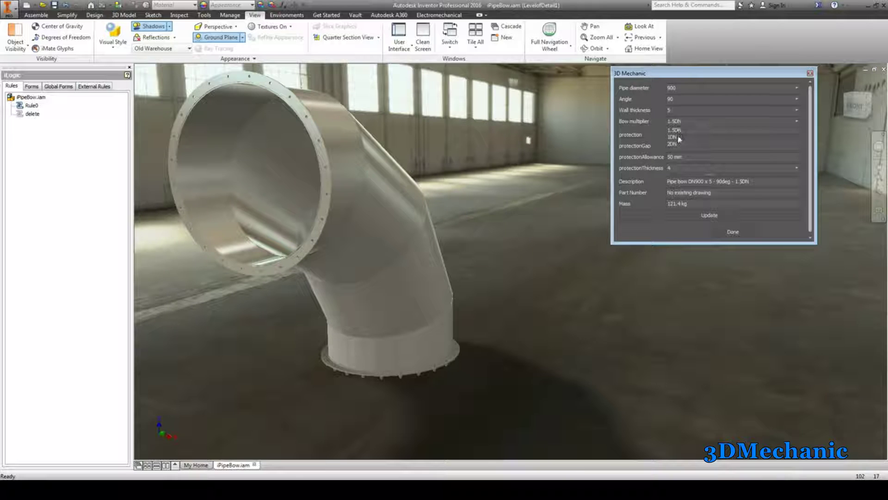
pyautogui.click(675, 137)
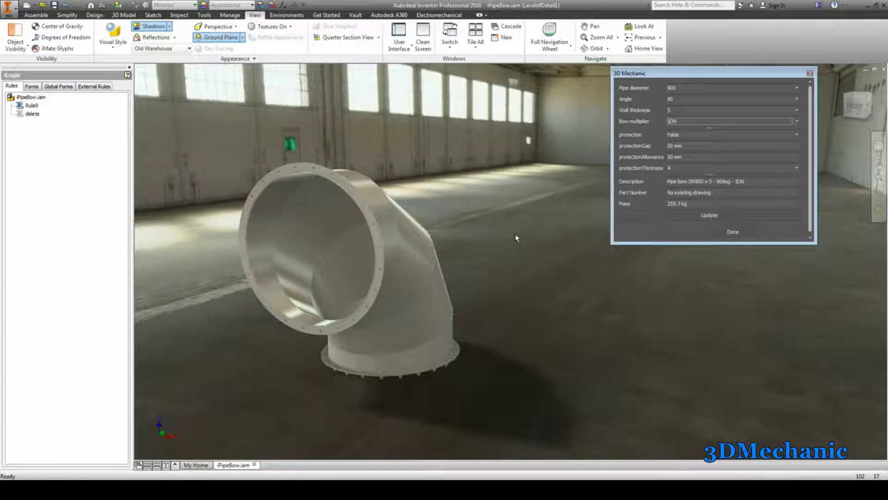
pyautogui.click(689, 121)
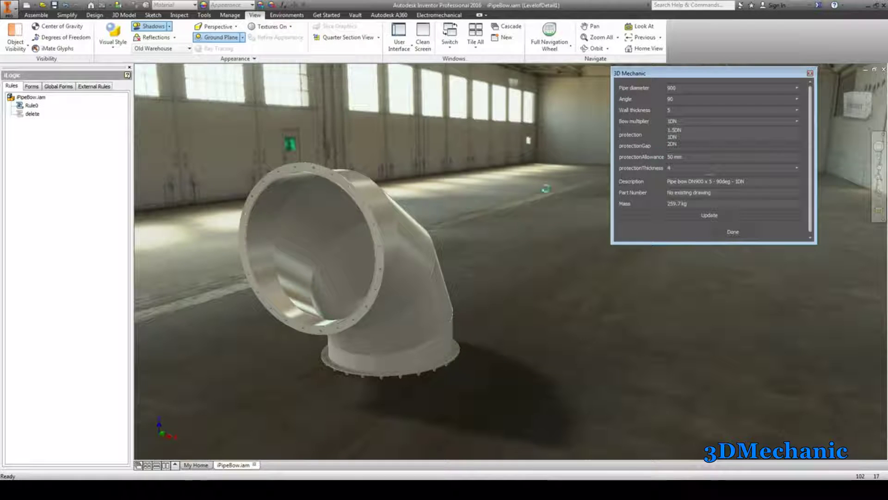
pyautogui.click(671, 147)
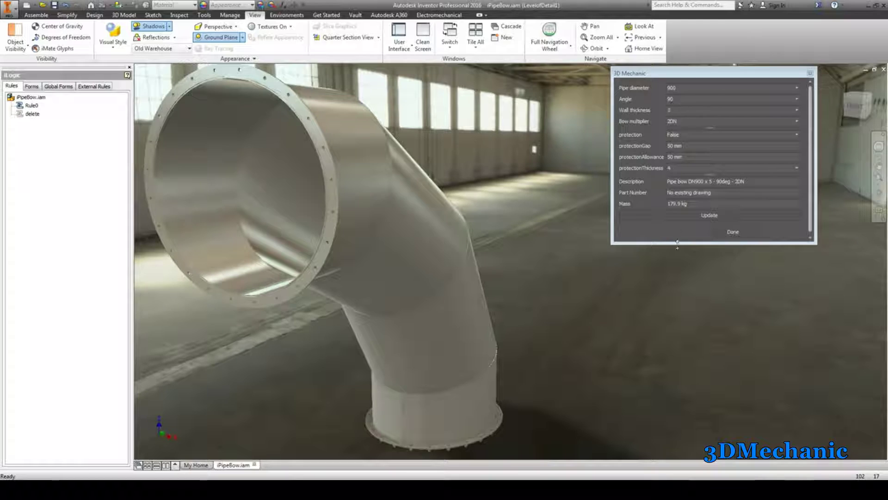
pyautogui.moveTo(602, 368)
pyautogui.keyDown('shift'); pyautogui.mouseDown(button='middle')
pyautogui.moveTo(508, 337)
pyautogui.moveTo(416, 278)
pyautogui.mouseUp(button='middle'); pyautogui.keyUp('shift')
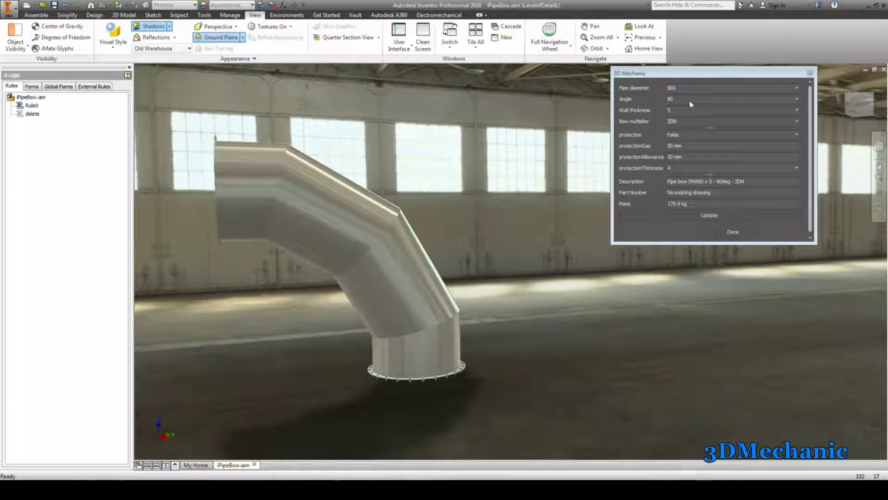
# Reduce the bend angle from 90° through 72° and 37° down to 21°
pyautogui.click(689, 99)
pyautogui.scroll(5, 679, 129)
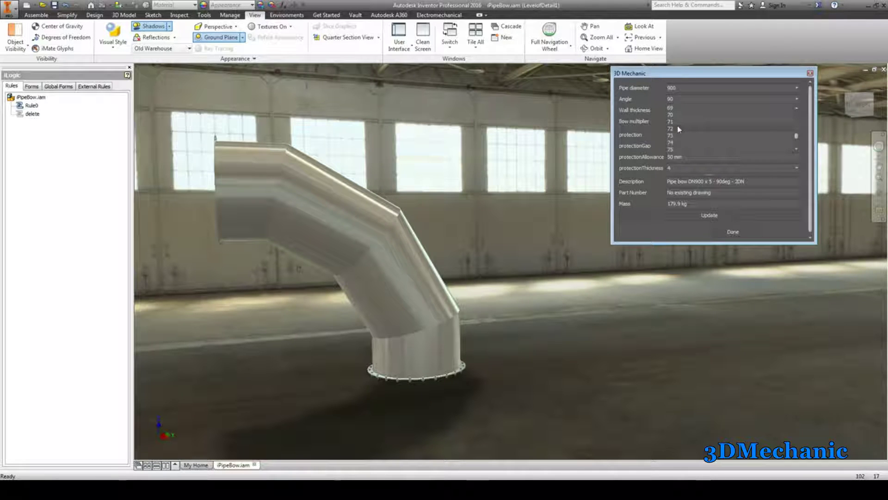
pyautogui.click(675, 128)
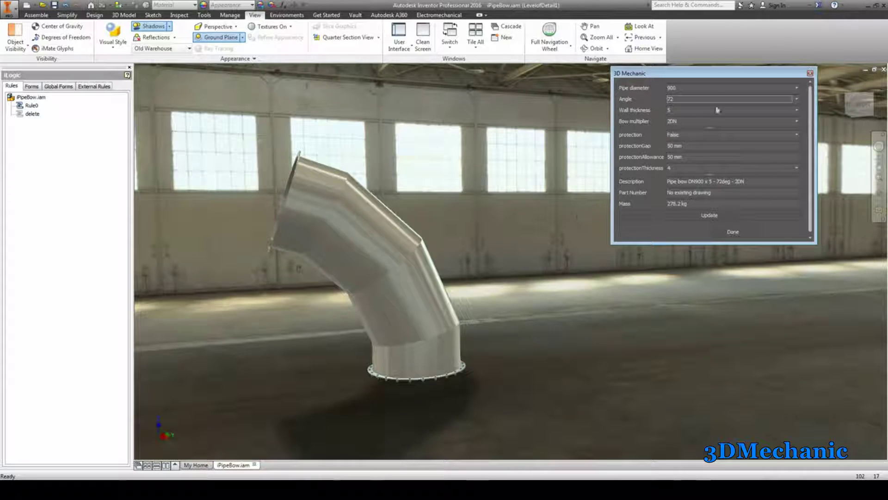
pyautogui.click(688, 100)
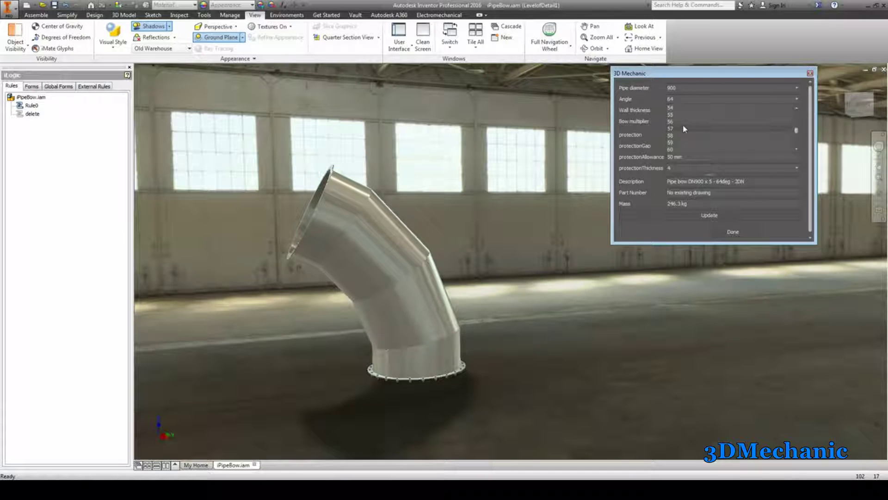
pyautogui.click(694, 102)
pyautogui.scroll(4, 684, 122)
pyautogui.scroll(2, 683, 126)
pyautogui.click(681, 122)
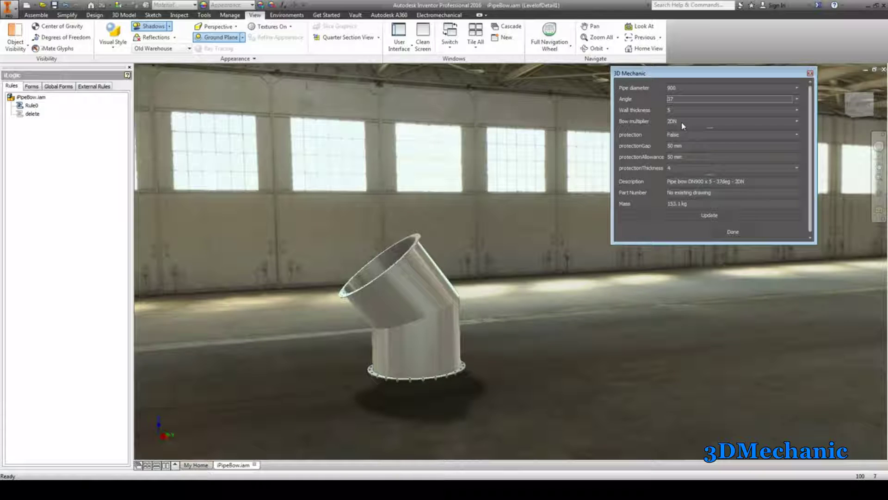
pyautogui.click(691, 102)
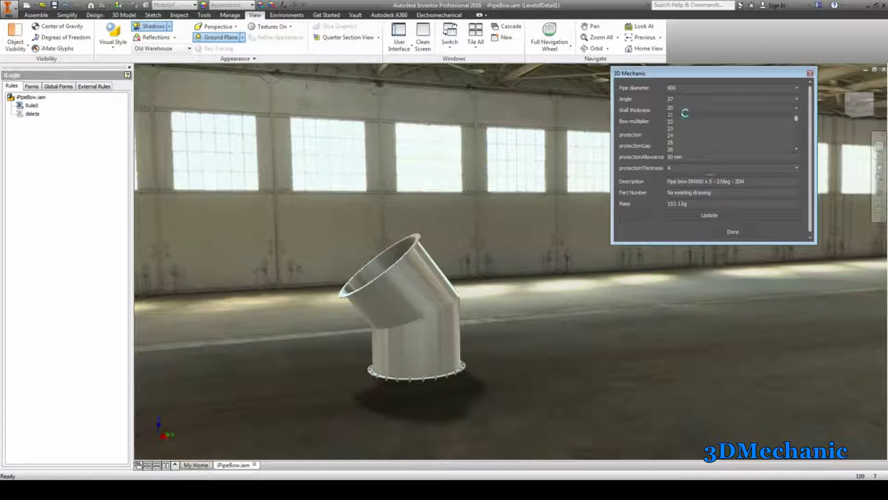
# Toggle the bow multiplier to 1.5DN and back to 2DN
pyautogui.click(684, 121)
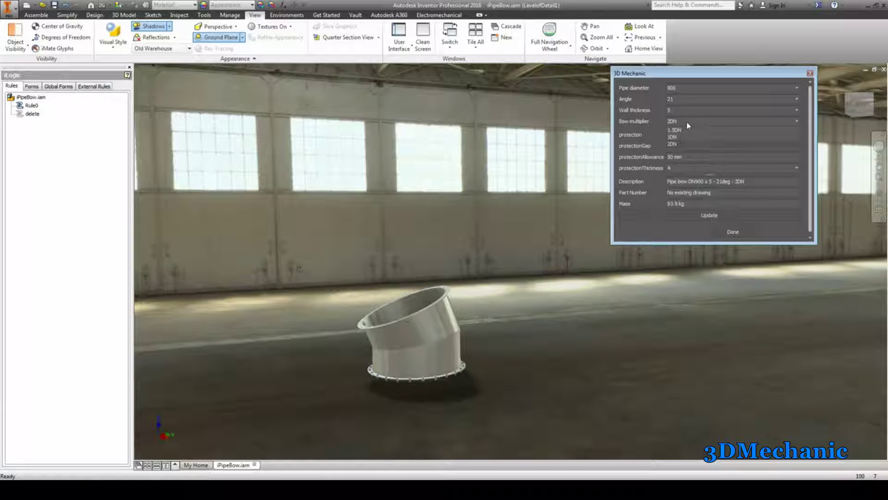
pyautogui.click(684, 133)
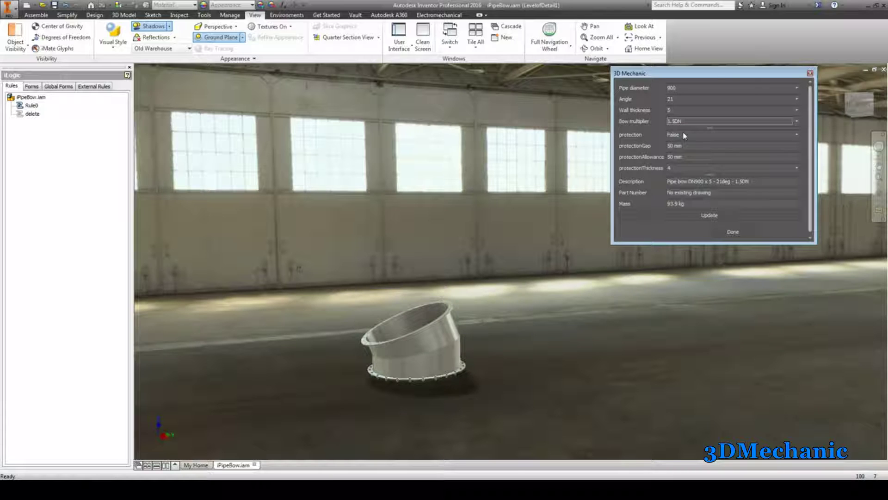
pyautogui.click(686, 123)
pyautogui.click(678, 144)
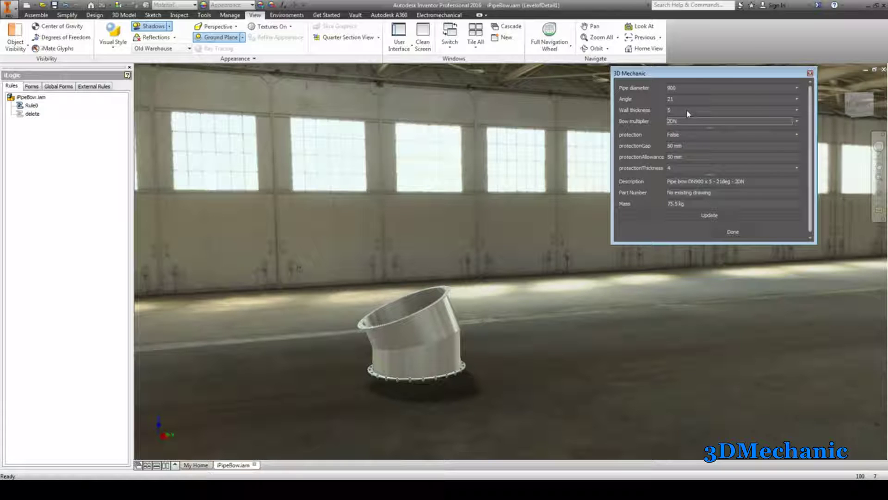
pyautogui.click(687, 100)
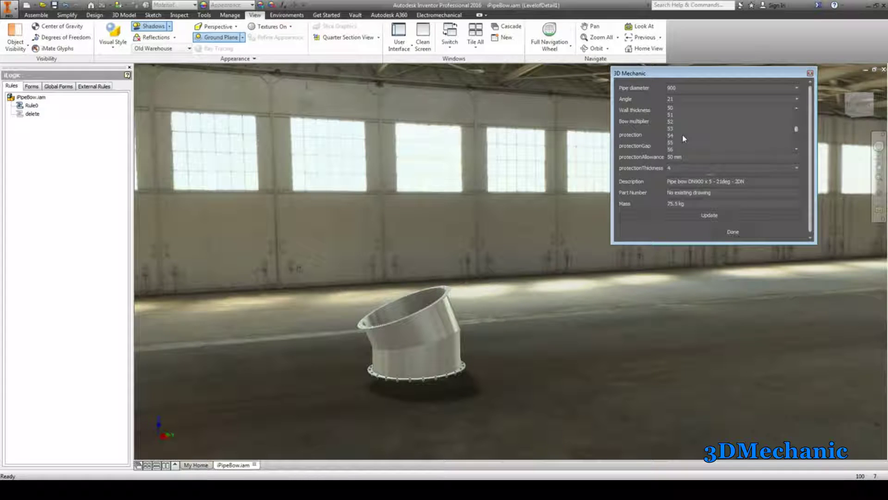
# Set the bend angle to 54°, then to 73°
pyautogui.click(682, 135)
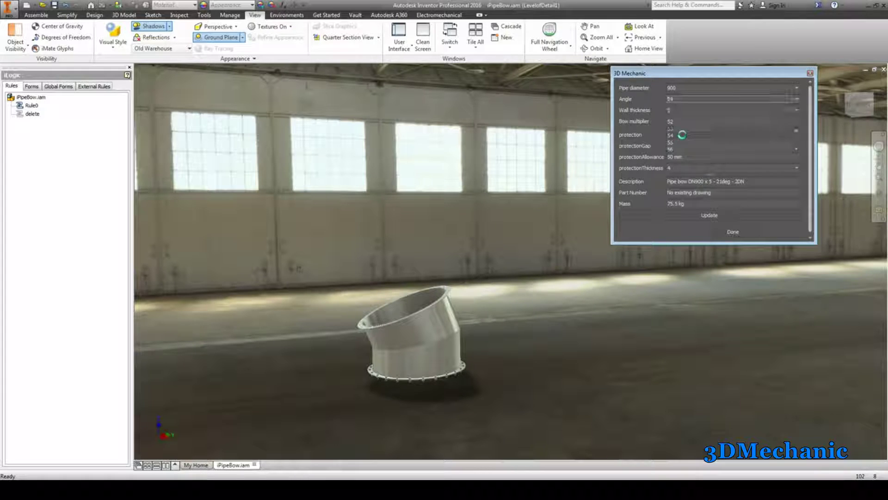
pyautogui.click(687, 98)
pyautogui.scroll(-3, 677, 140)
pyautogui.click(676, 141)
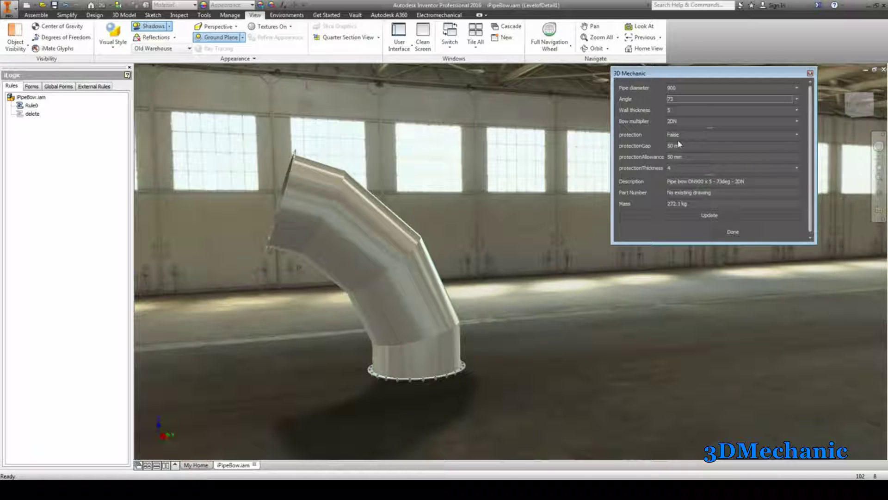
# Enlarge the pipe diameter to 2000
pyautogui.click(687, 93)
pyautogui.scroll(-3, 694, 125)
pyautogui.scroll(-3, 682, 139)
pyautogui.click(673, 138)
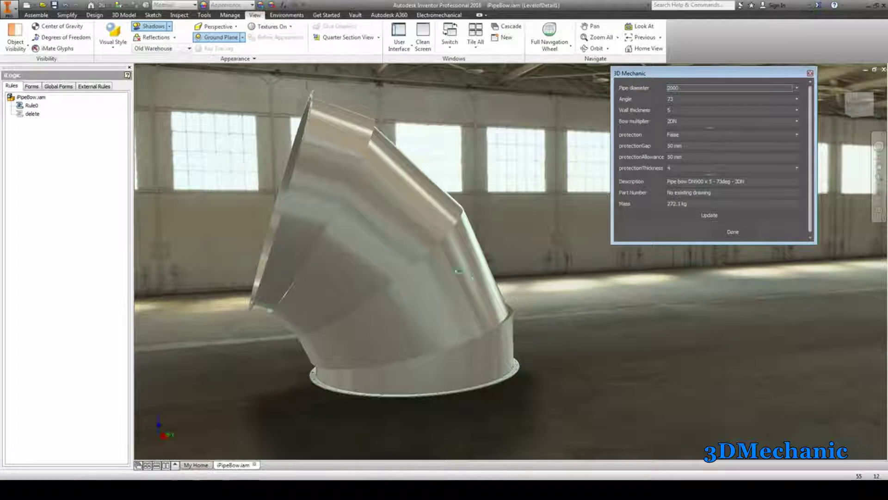
pyautogui.scroll(-3, 491, 254)
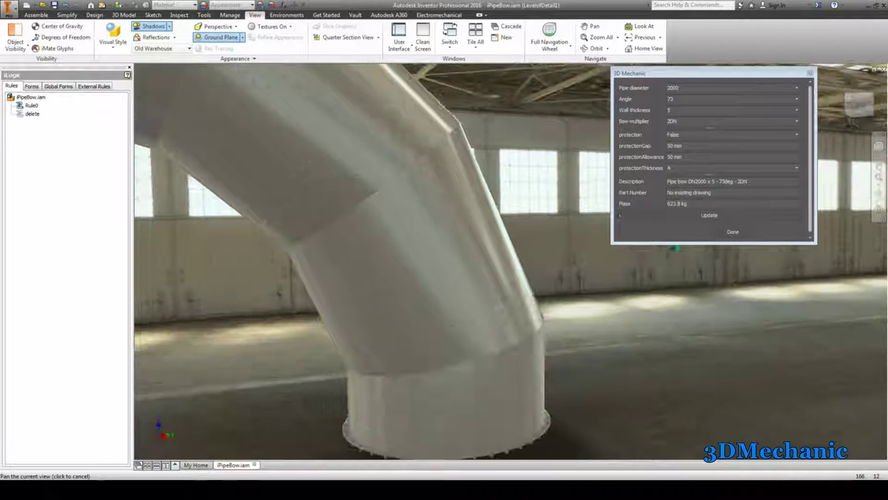
# Recentre the view and set the bow angle to 46°, then 28°
pyautogui.moveTo(466, 274); pyautogui.dragTo(464, 313, button='middle')
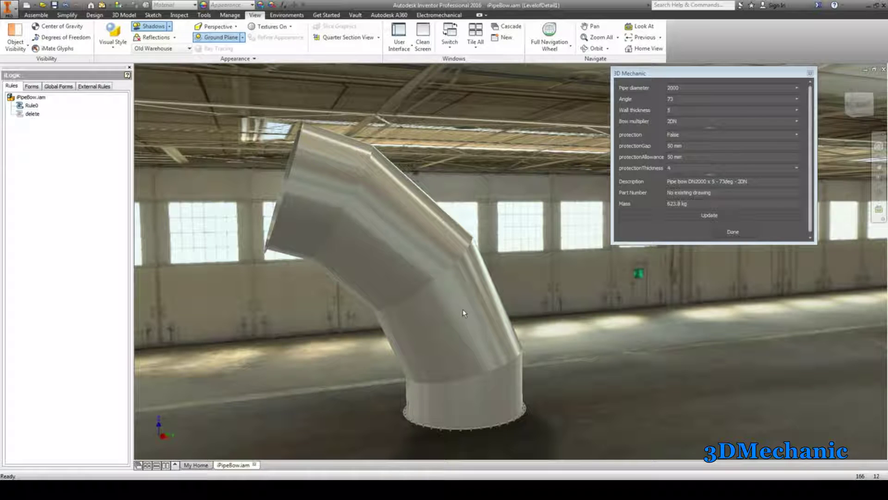
pyautogui.click(695, 107)
pyautogui.scroll(-5, 679, 125)
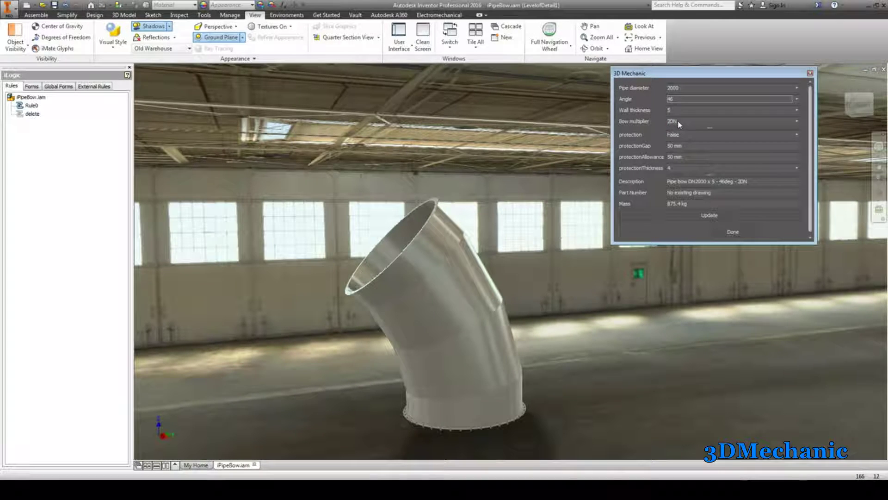
pyautogui.click(688, 104)
pyautogui.scroll(2, 685, 114)
pyautogui.scroll(2, 682, 120)
pyautogui.scroll(1, 678, 127)
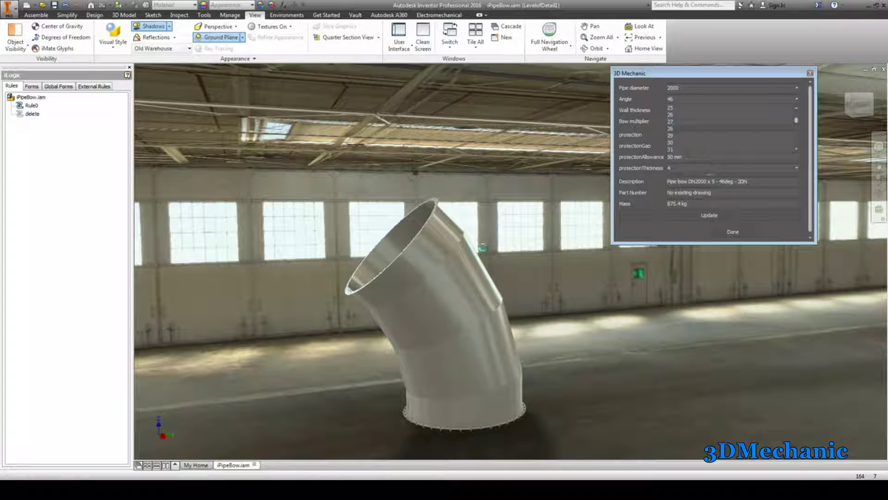
pyautogui.click(673, 128)
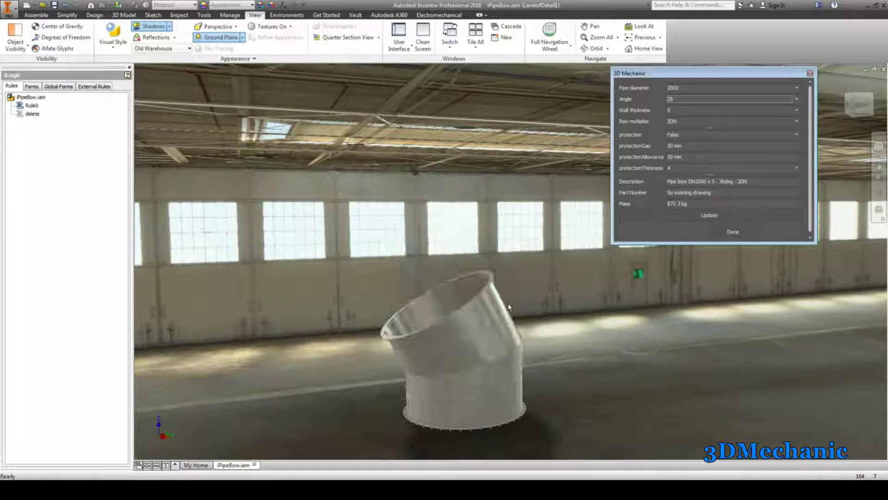
# Change the bow multiplier to 1.5DN, then to 1DN
pyautogui.click(682, 122)
pyautogui.click(678, 130)
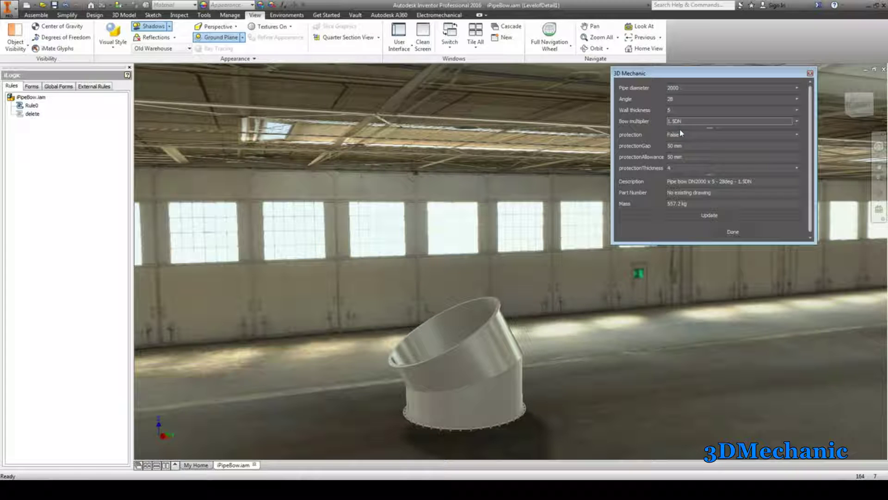
pyautogui.click(684, 122)
pyautogui.click(679, 138)
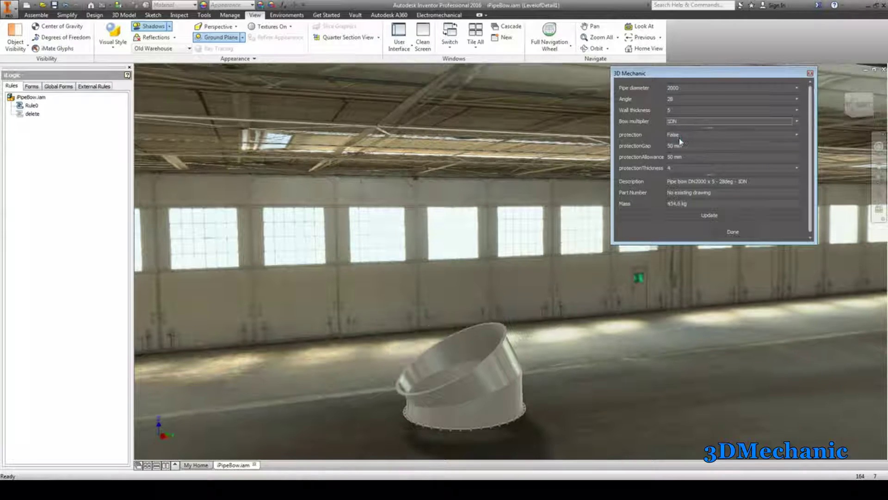
# Set the bow angle to 90°
pyautogui.click(692, 99)
pyautogui.scroll(-5, 688, 140)
pyautogui.scroll(-1, 690, 146)
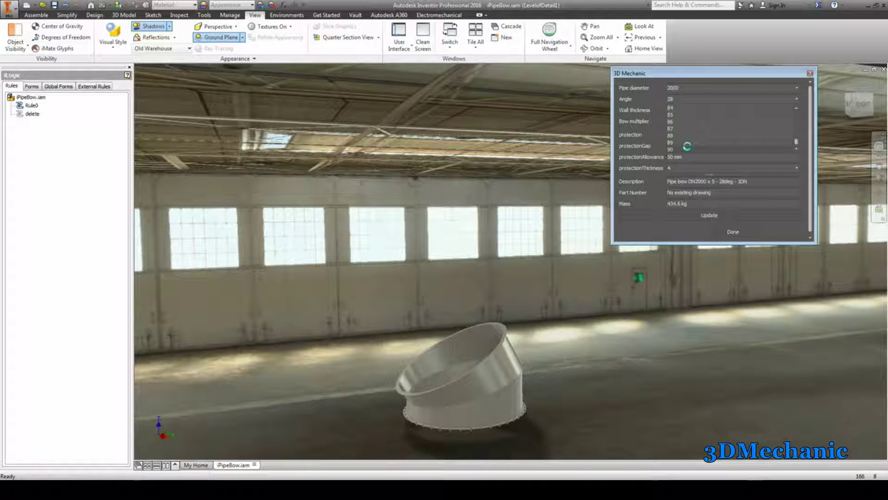
pyautogui.click(687, 148)
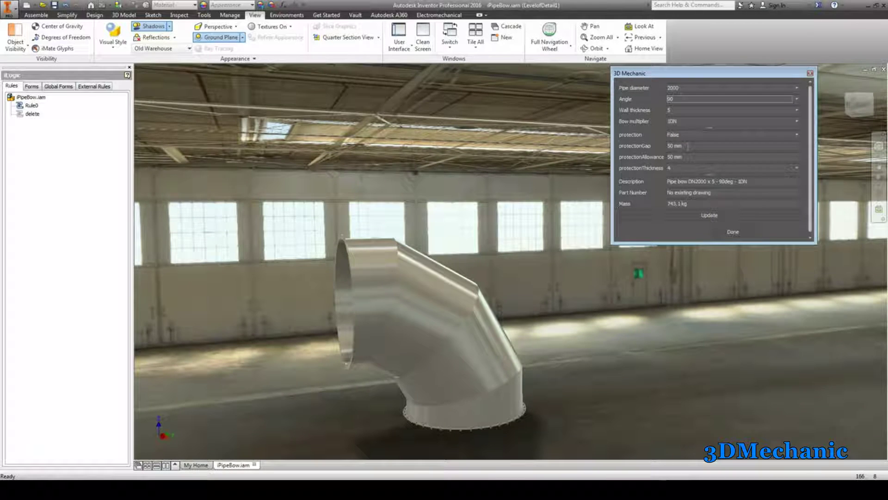
# Drop the pipe diameter to 200
pyautogui.click(685, 99)
pyautogui.scroll(-5, 683, 114)
pyautogui.scroll(-3, 681, 117)
pyautogui.click(680, 104)
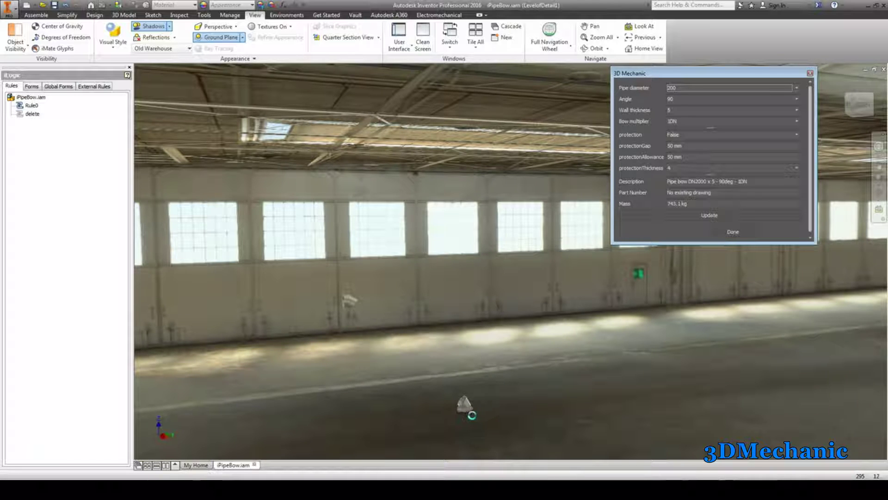
# Zoom and orbit around the small DN200 bow to see its flanged end
pyautogui.scroll(5, 473, 418)
pyautogui.scroll(-5, 472, 417)
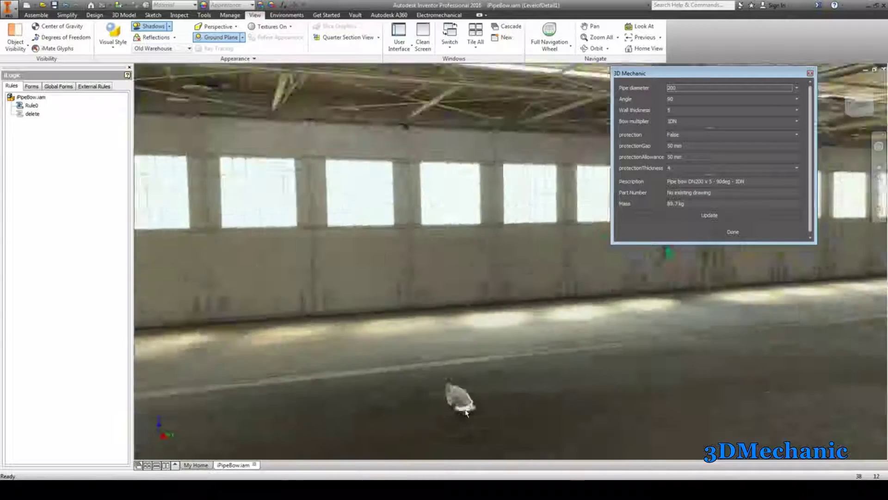
pyautogui.scroll(-3, 467, 411)
pyautogui.moveTo(468, 401)
pyautogui.keyDown('shift'); pyautogui.mouseDown(button='middle')
pyautogui.moveTo(409, 316)
pyautogui.moveTo(436, 311)
pyautogui.moveTo(447, 323)
pyautogui.mouseUp(button='middle'); pyautogui.keyUp('shift')
pyautogui.scroll(-2, 447, 323)
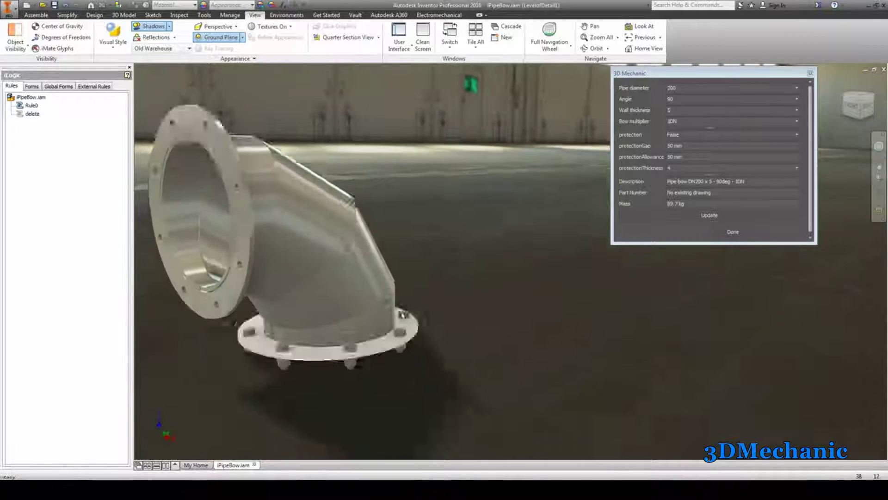
pyautogui.scroll(-2, 376, 315)
pyautogui.keyDown('shift'); pyautogui.moveTo(376, 314); pyautogui.dragTo(484, 323, button='middle'); pyautogui.keyUp('shift')
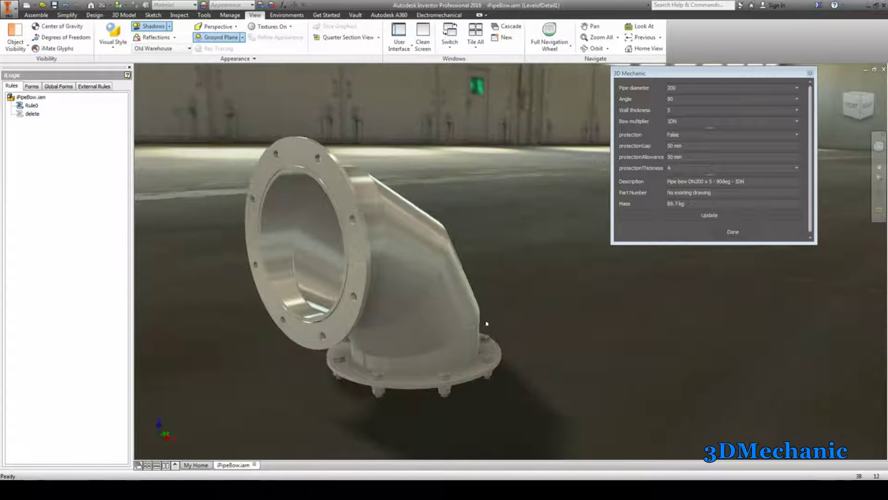
# Set the bow multiplier to 2DN and orbit to face the flange
pyautogui.click(688, 123)
pyautogui.click(675, 137)
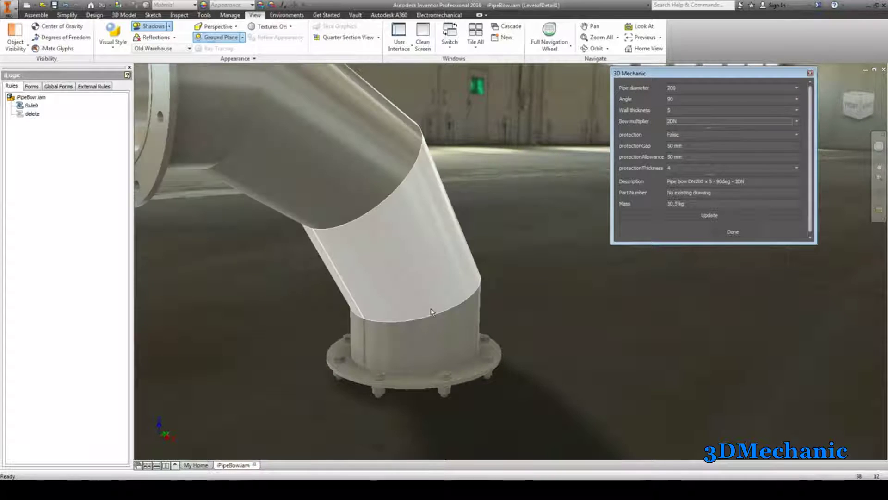
pyautogui.scroll(3, 472, 306)
pyautogui.keyDown('shift'); pyautogui.moveTo(444, 301); pyautogui.dragTo(493, 307, button='middle'); pyautogui.keyUp('shift')
# Open the Rule0 iLogic rule in the editor and scroll through its code
pyautogui.click(29, 106)
pyautogui.doubleClick(21, 107)
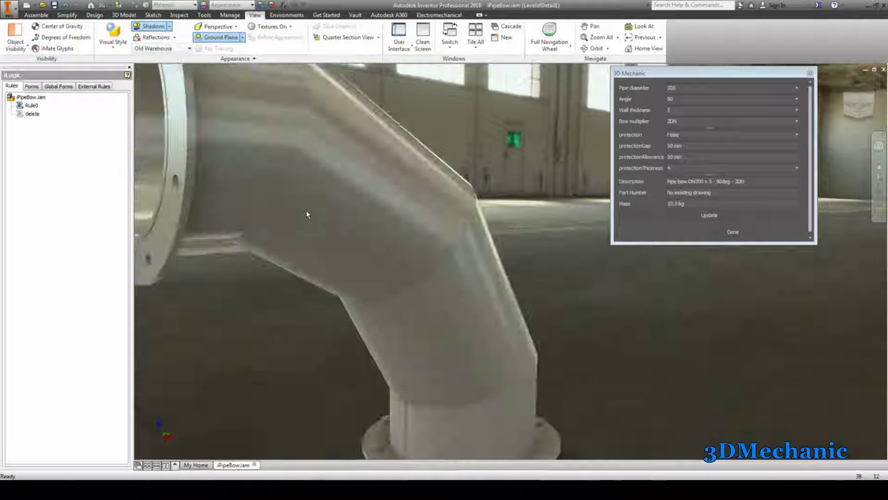
pyautogui.scroll(-5, 306, 214)
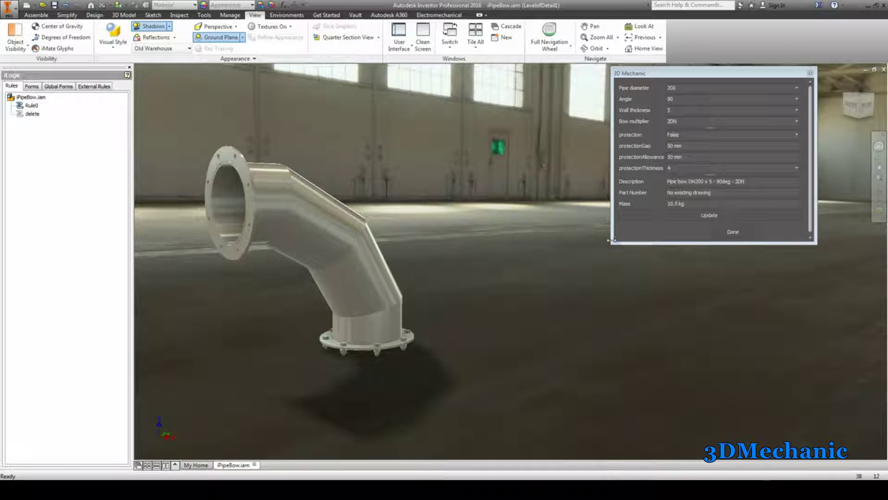
# Widen the 3D Mechanic form, reopen Rule0 and resize the editor, then close the form
pyautogui.moveTo(610, 240); pyautogui.dragTo(430, 240)
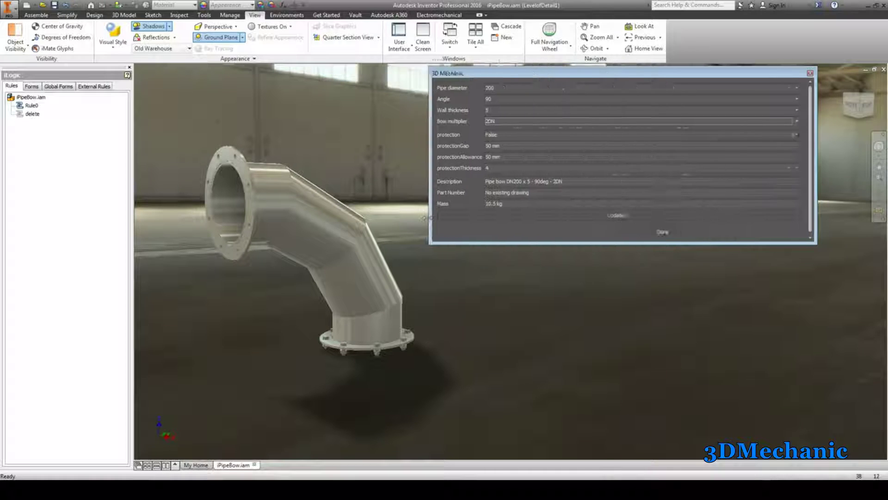
pyautogui.doubleClick(26, 105)
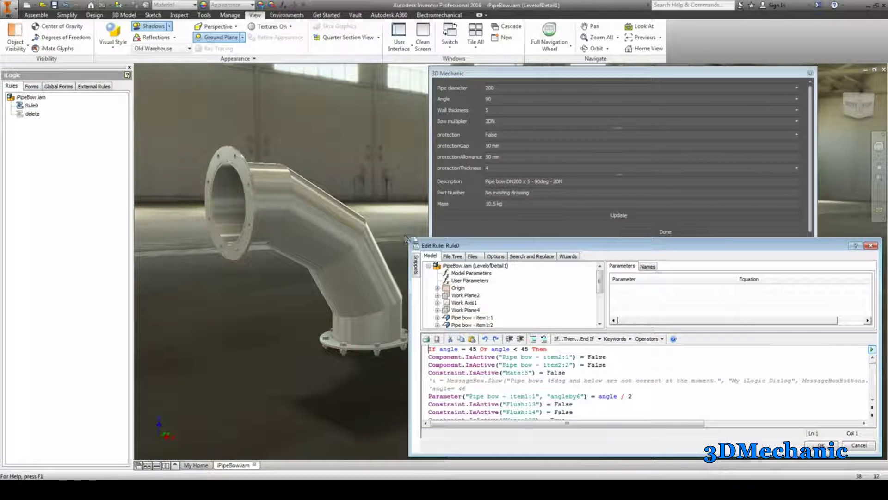
pyautogui.moveTo(406, 238); pyautogui.dragTo(424, 249)
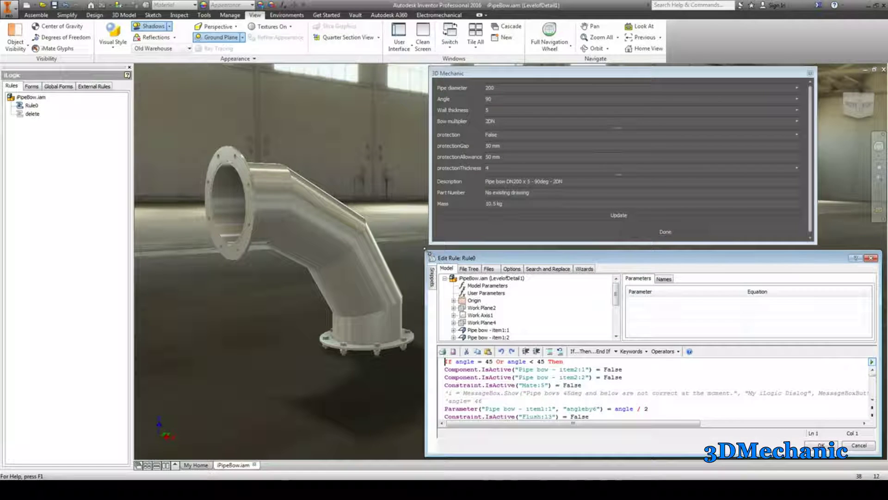
pyautogui.moveTo(873, 382); pyautogui.dragTo(874, 404)
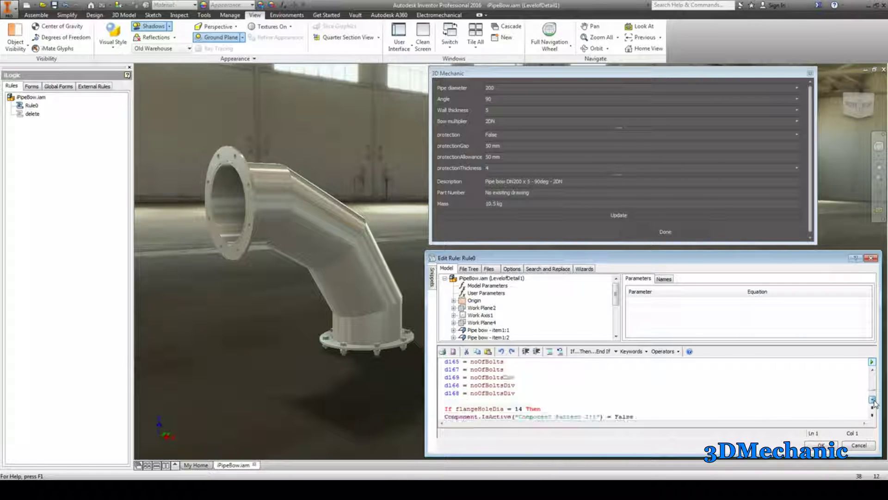
pyautogui.moveTo(874, 402); pyautogui.dragTo(874, 404)
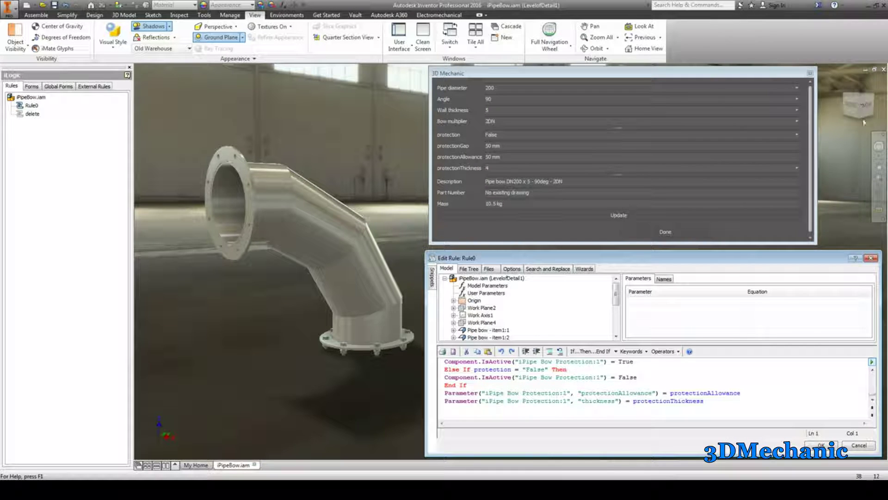
pyautogui.click(810, 74)
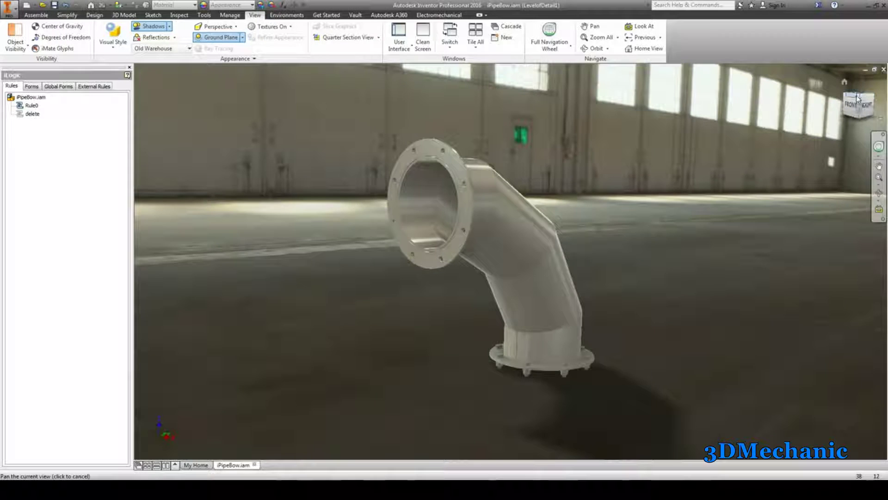
# Step the ViewCube around the DN200 pipe bow, ending face-on to the open flange
pyautogui.click(873, 97)
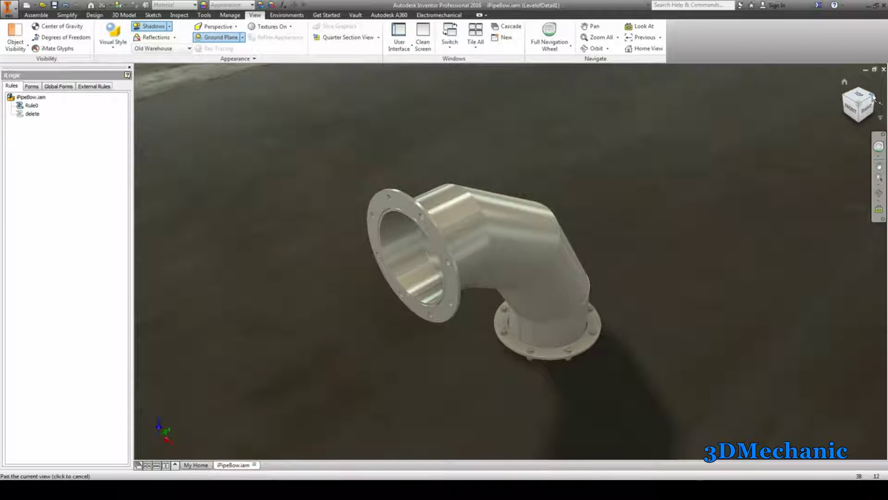
pyautogui.click(875, 98)
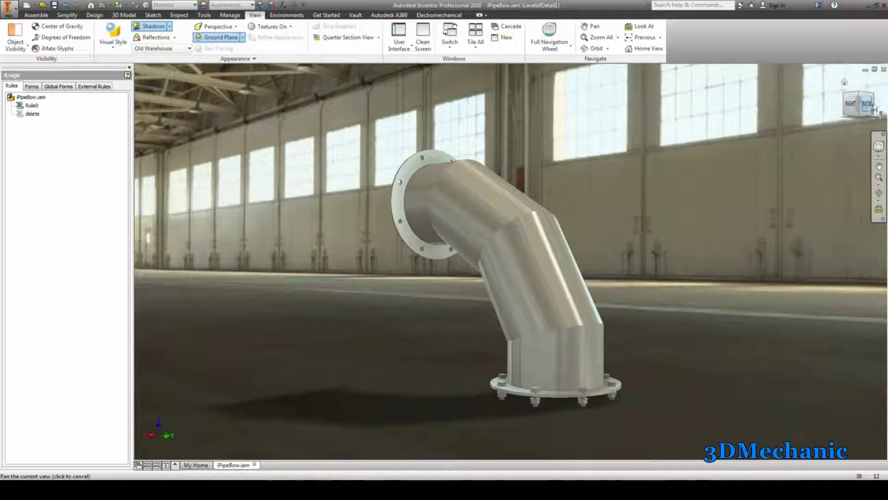
pyautogui.click(874, 106)
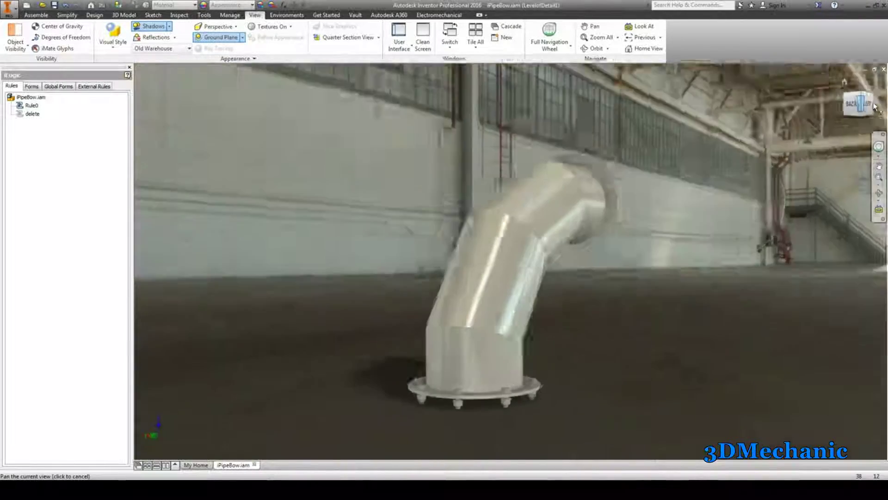
pyautogui.click(874, 106)
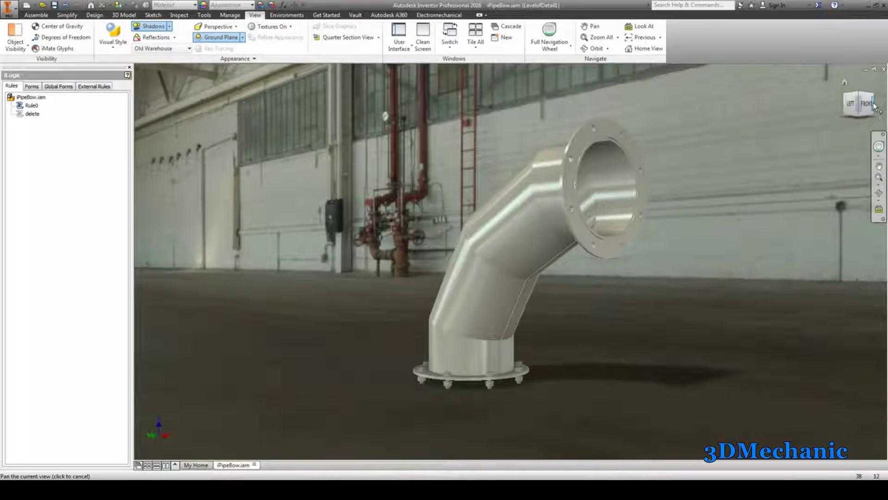
pyautogui.click(874, 106)
pyautogui.click(873, 106)
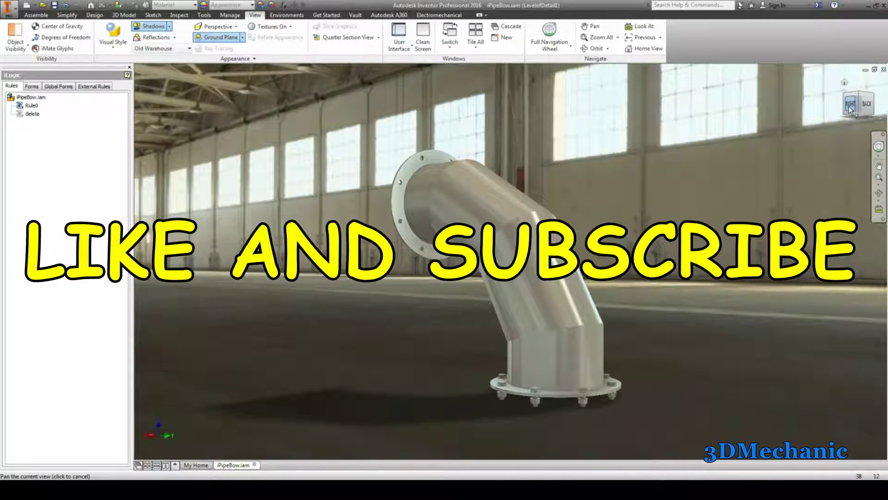
pyautogui.click(846, 107)
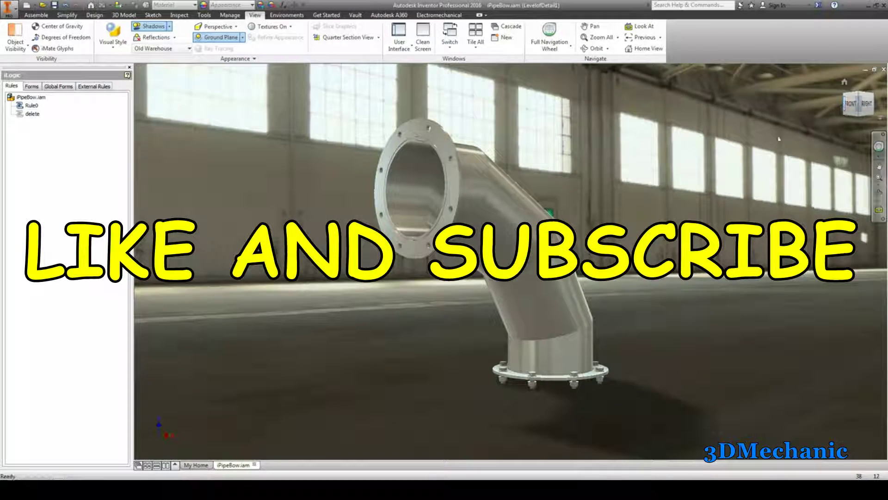